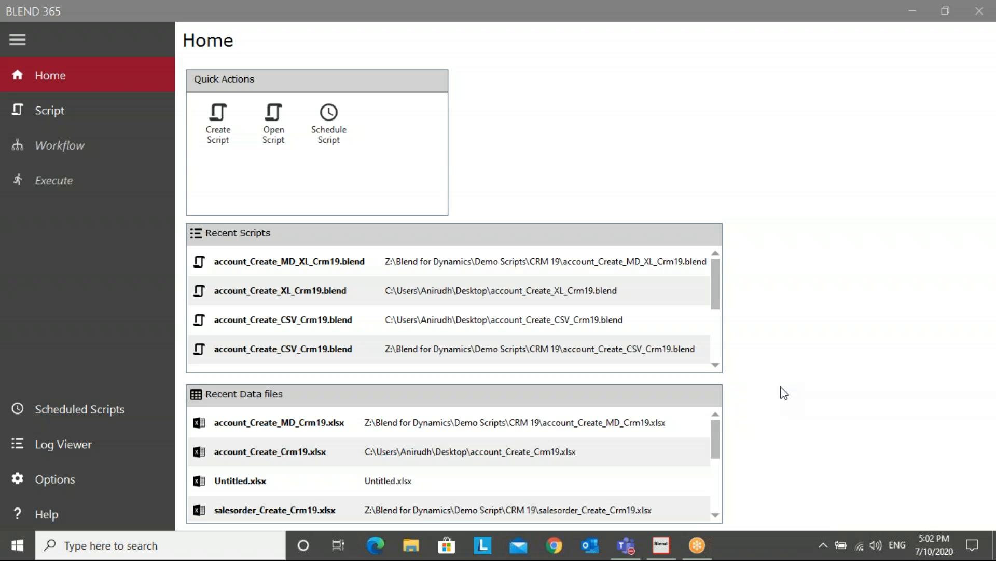
Create a new script with Microsoft Dynamics 365 CRM 2019 as the destination system.
click(685, 9)
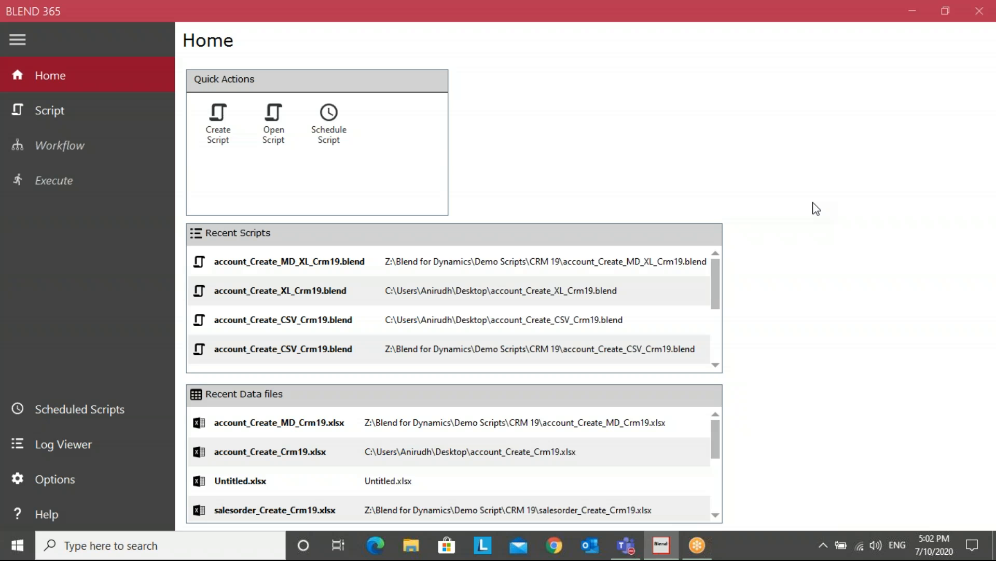
click(217, 127)
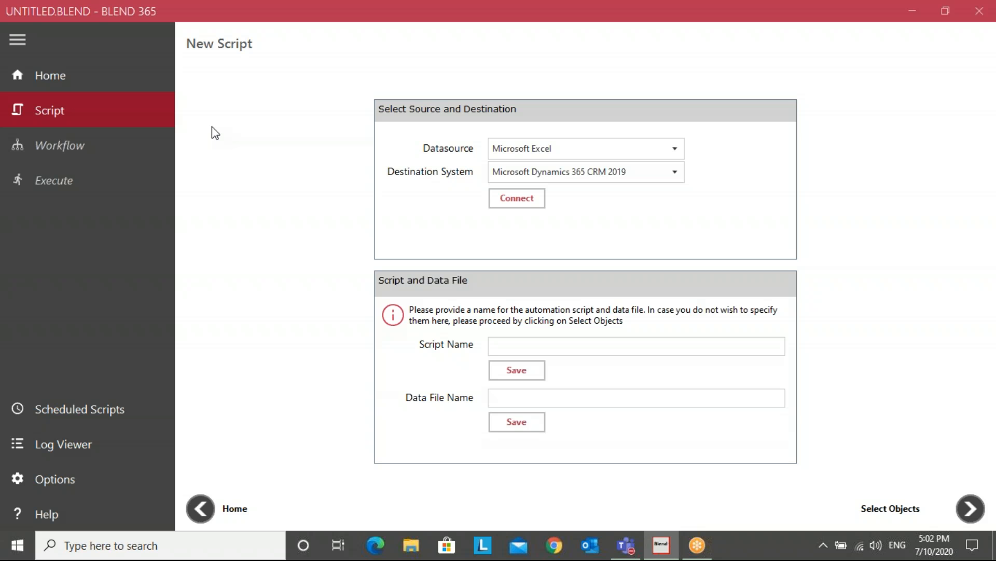
click(658, 175)
click(638, 192)
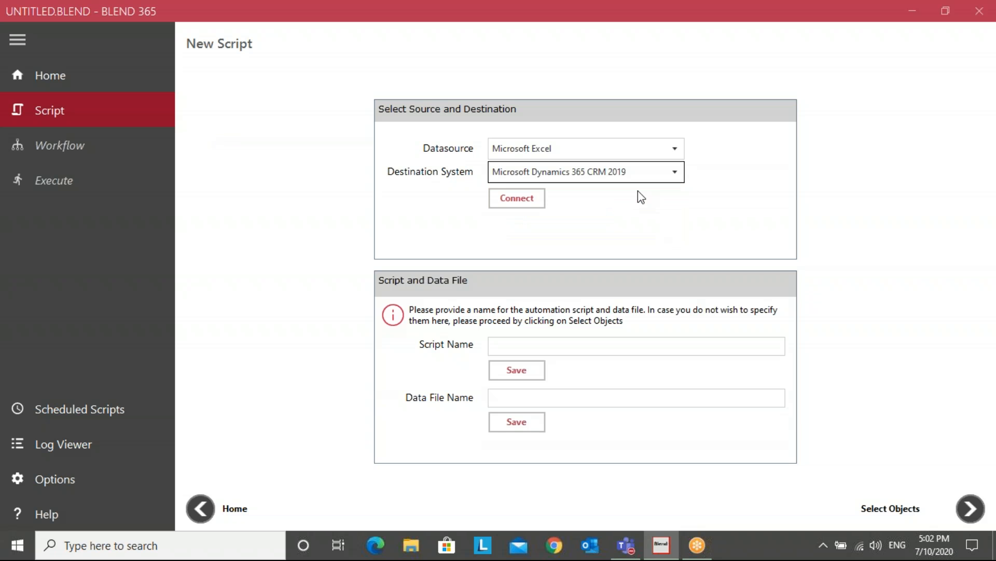
Connect to the destination system using the saved D365 CRM 2019 connection.
click(509, 203)
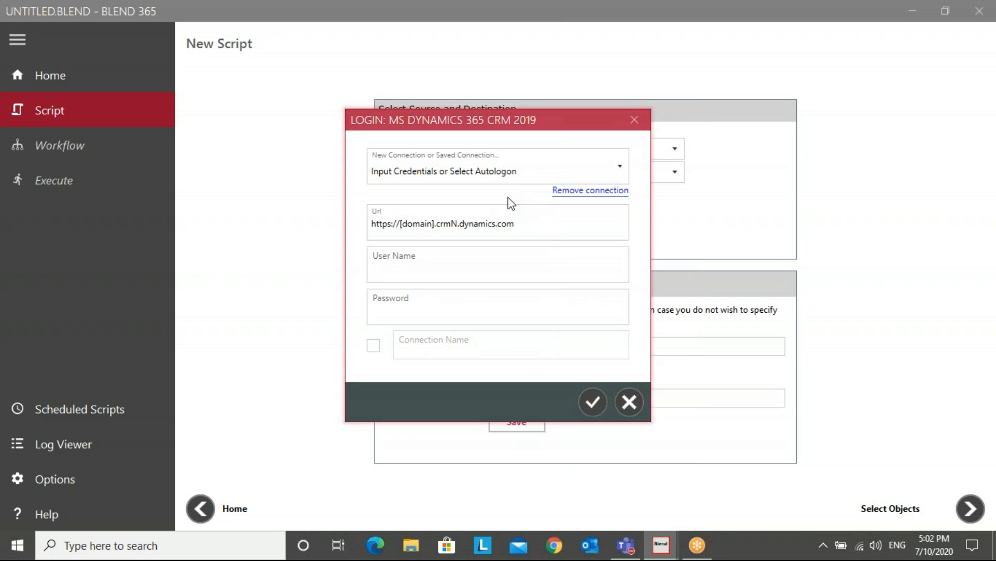
click(522, 174)
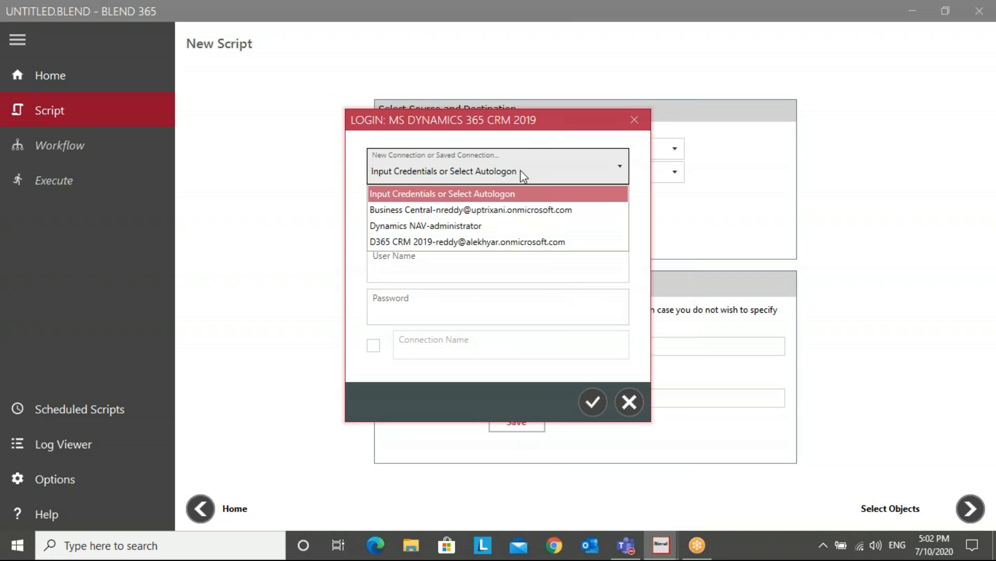
click(514, 242)
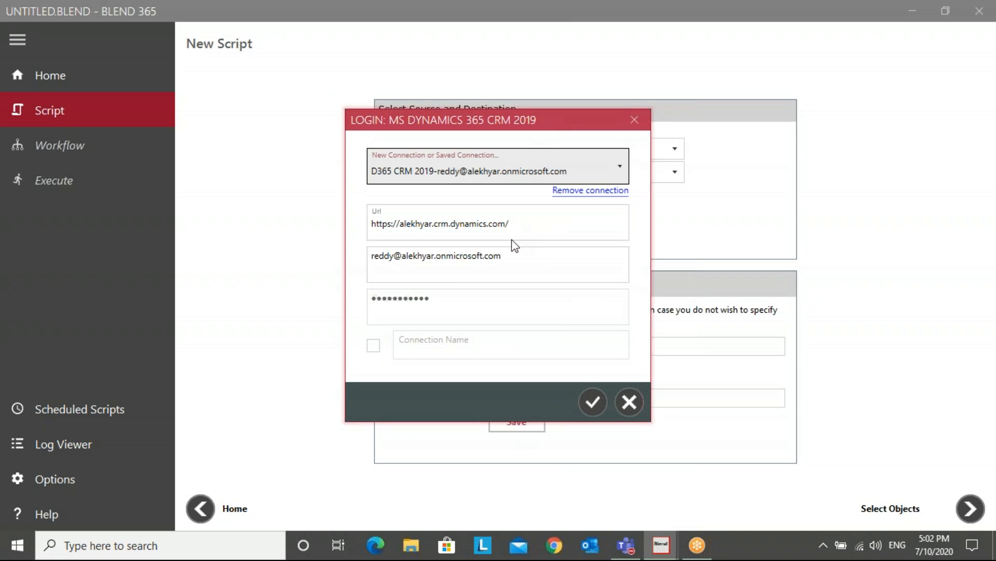
click(591, 401)
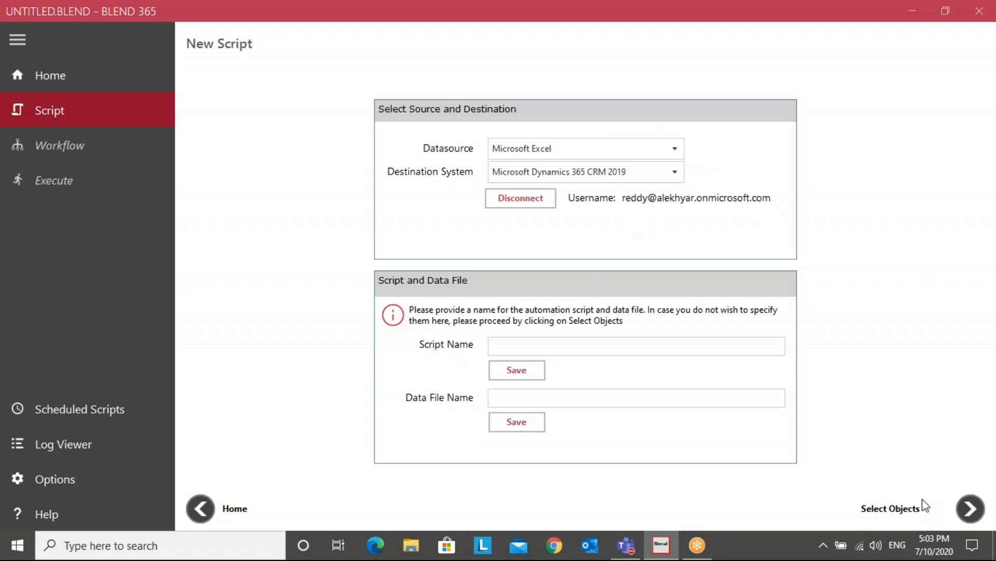
Choose the Account master object for the Create operation and load its metadata into the mapper.
click(970, 510)
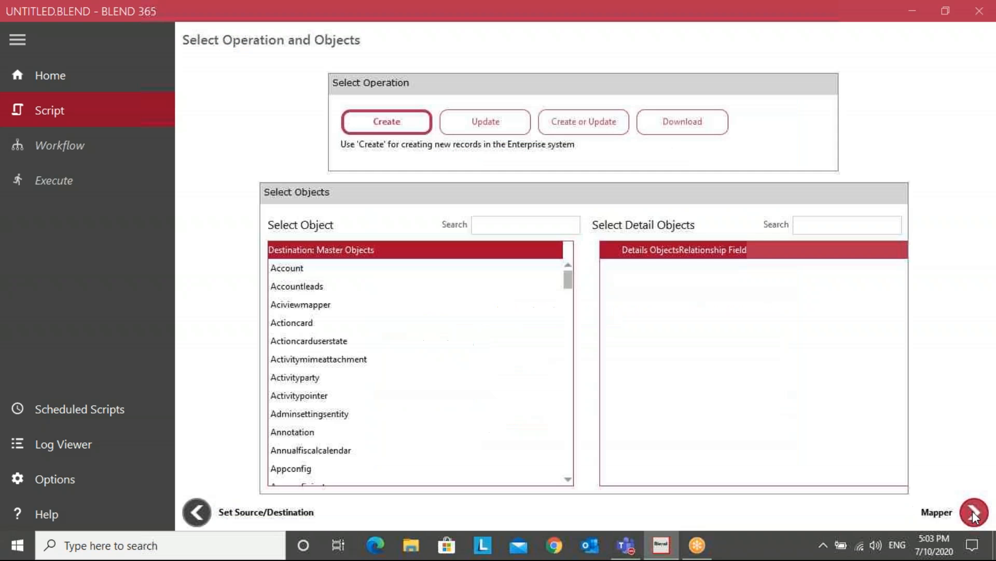
click(284, 270)
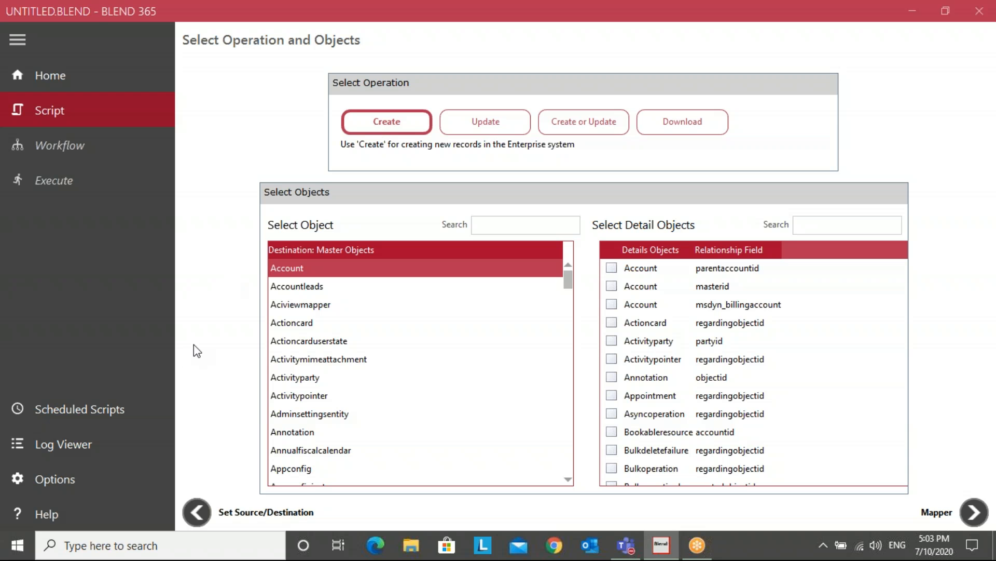
click(972, 513)
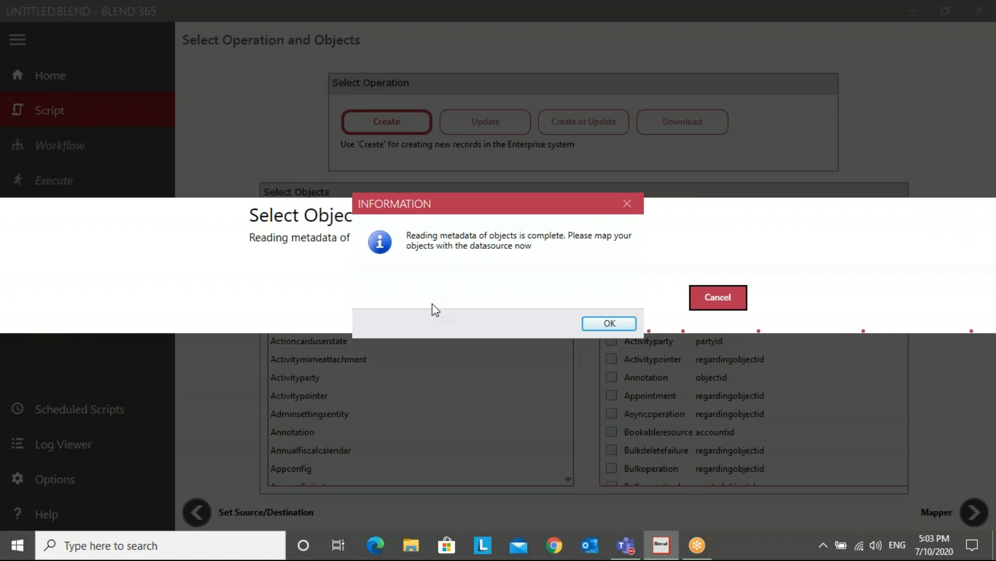
click(610, 322)
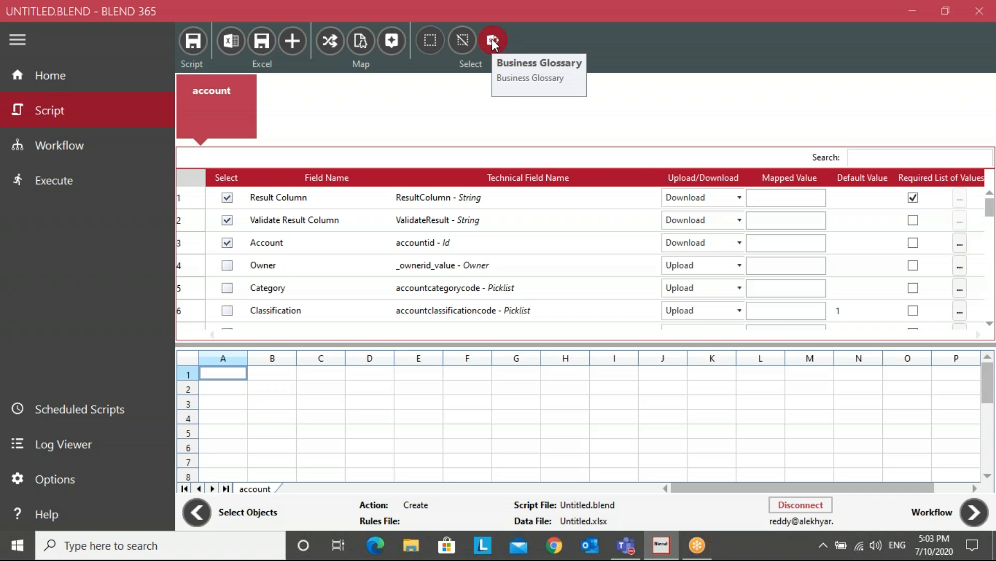
Open the Business Glossary and log in to SharePoint with specific user credentials, entering the account password.
click(492, 40)
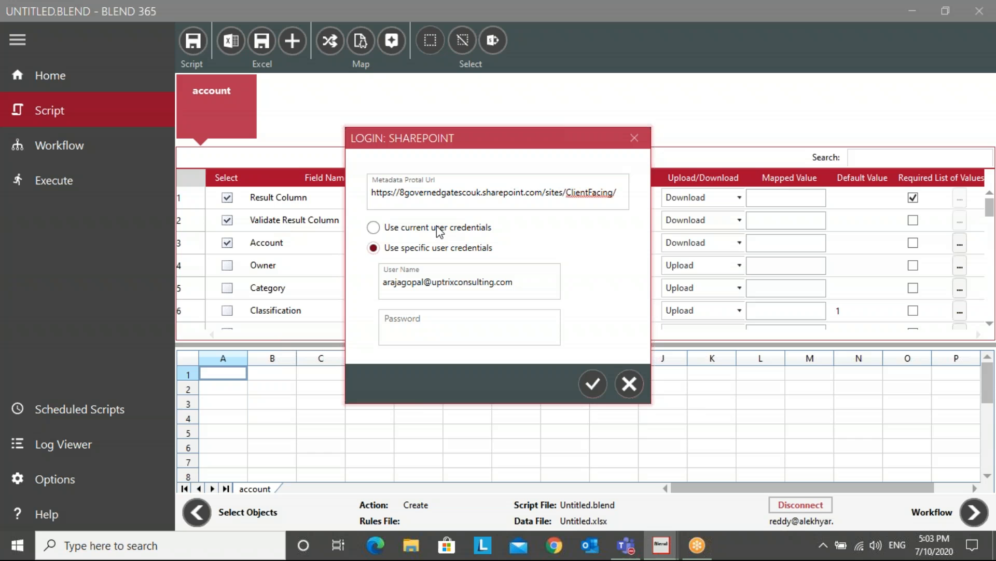
click(374, 227)
click(373, 249)
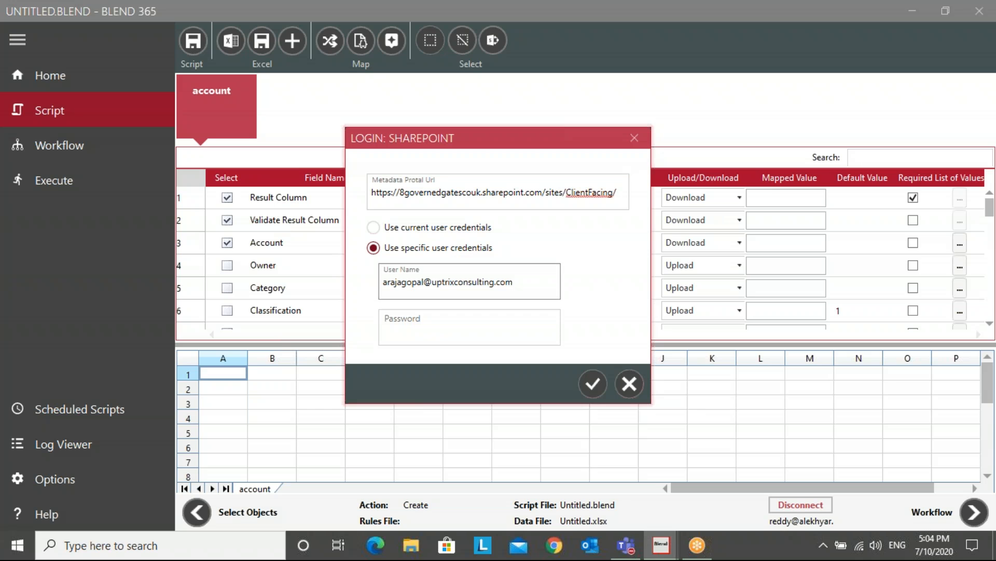
click(462, 327)
text(••••)
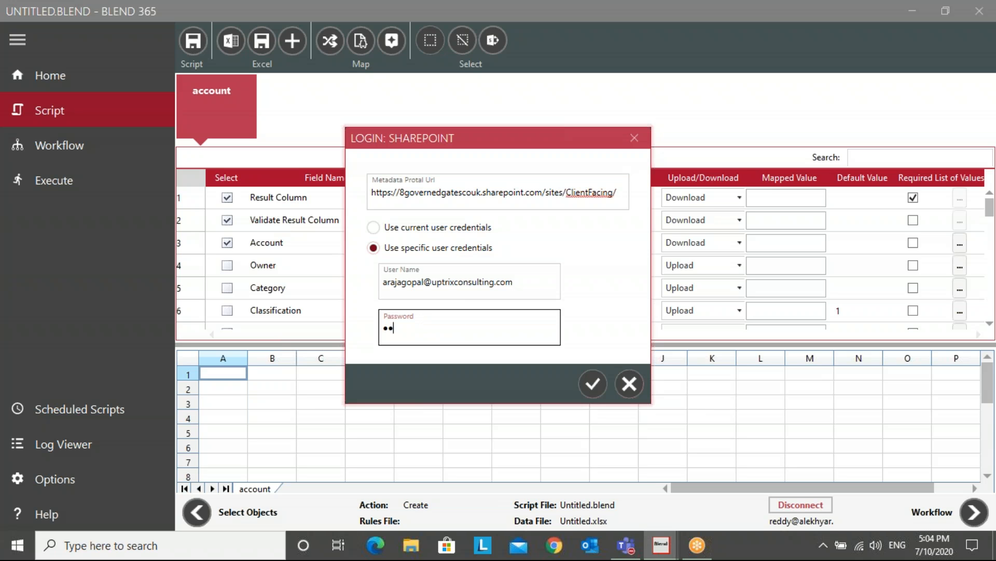
text(••••••••)
click(587, 383)
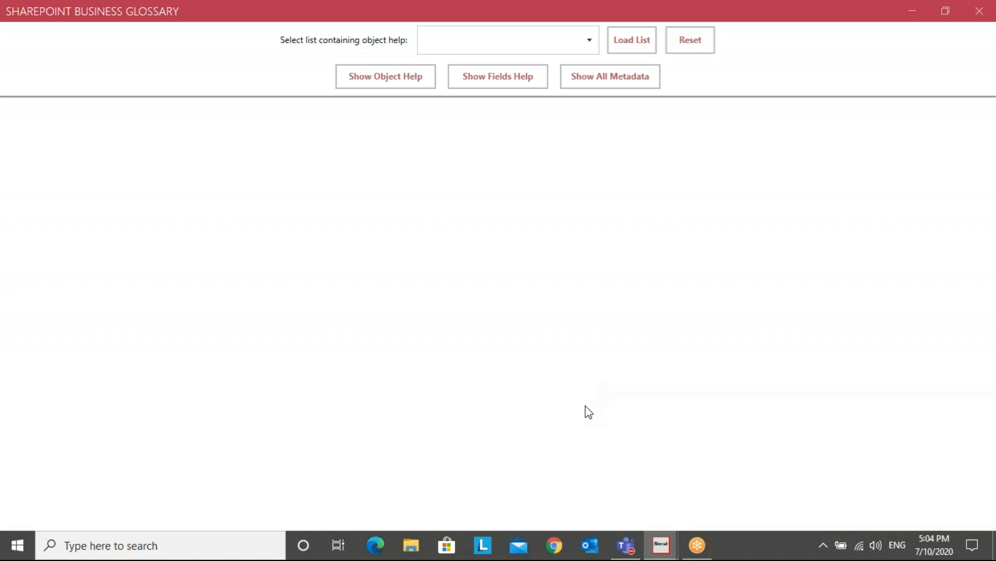
Load the Business Glossary Uptrix list as the object help source and show the object help for the account.
click(590, 42)
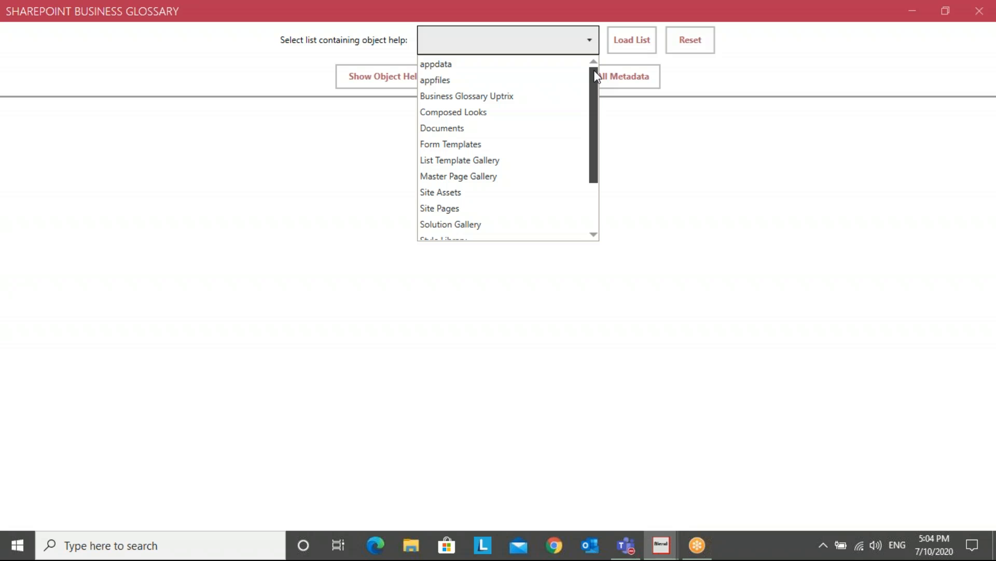
click(525, 98)
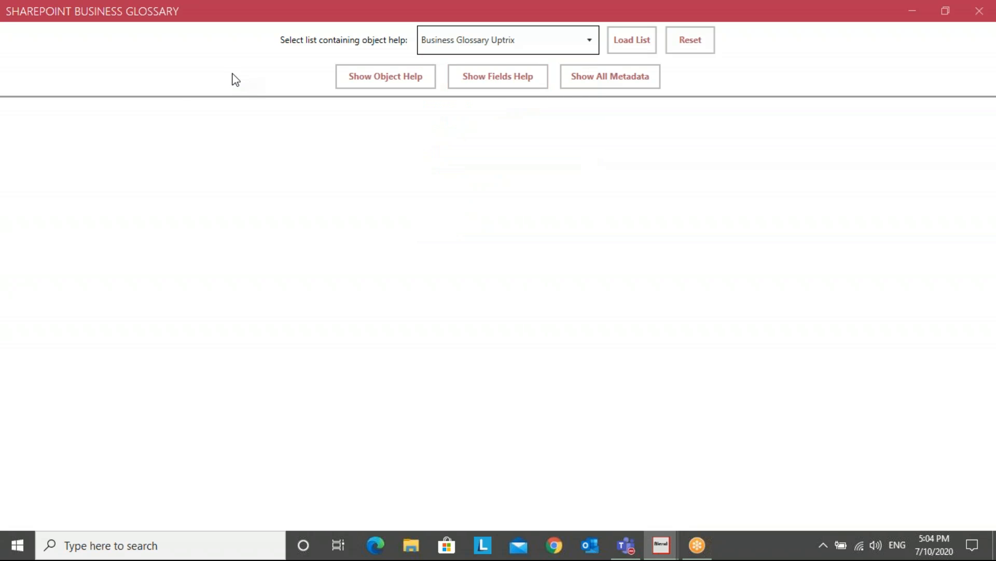
click(624, 38)
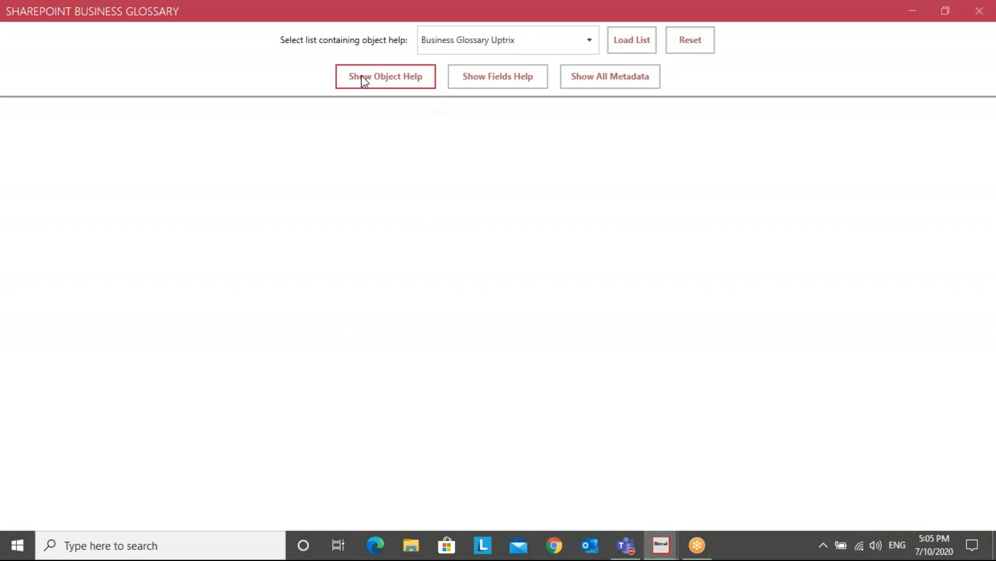
click(399, 78)
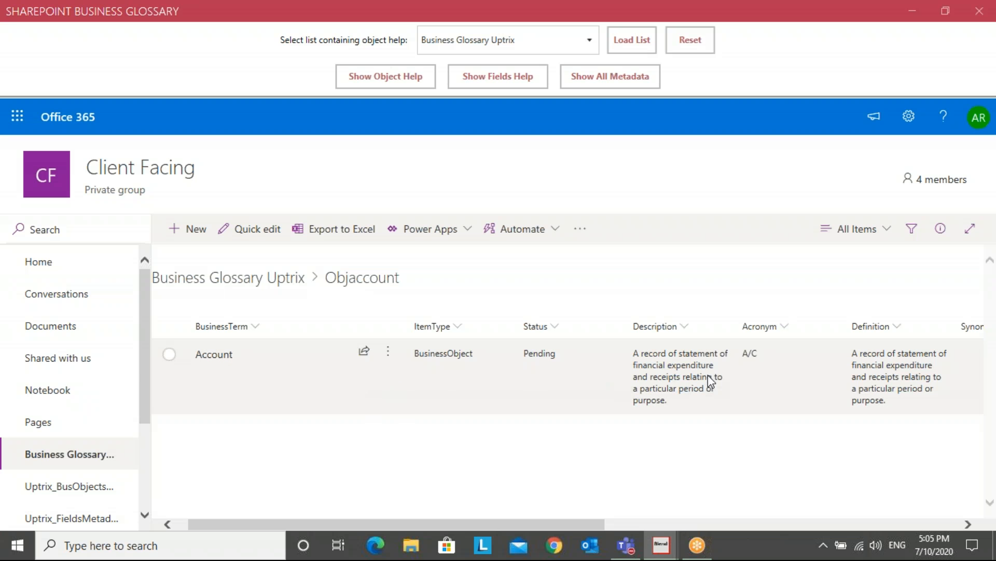
drag(597, 524, 563, 518)
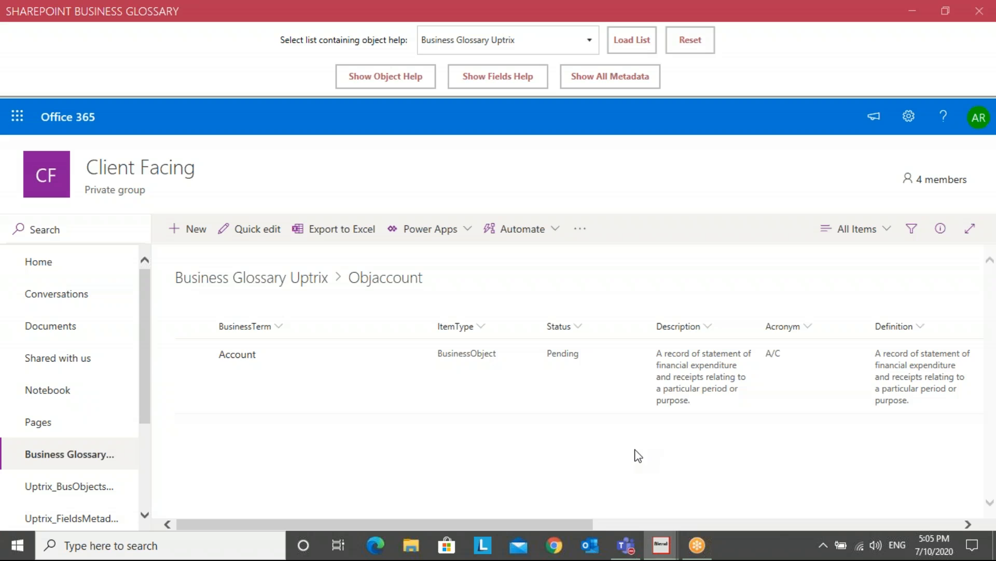
Show the account's fields help and all metadata in the Business Glossary Uptrix list.
click(508, 77)
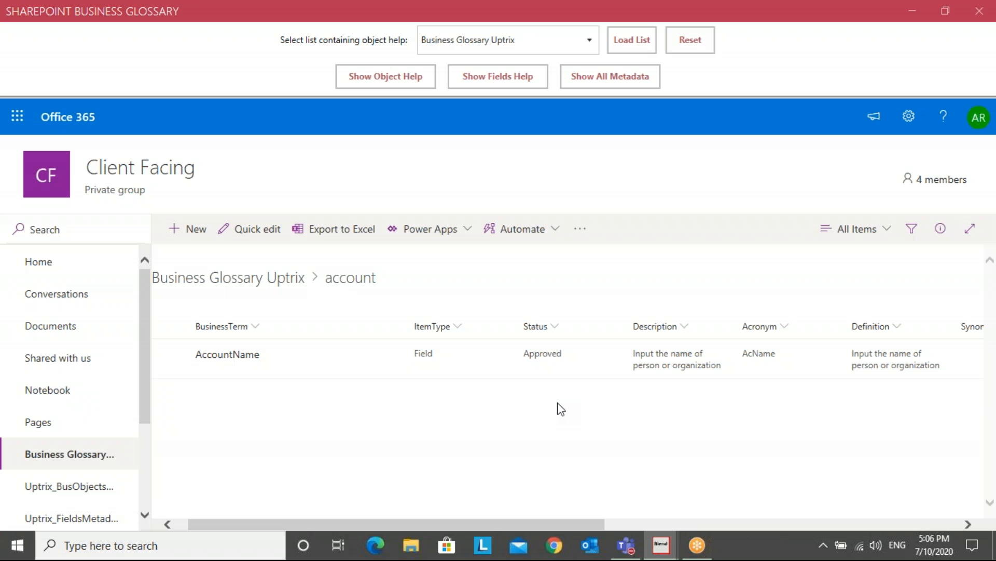
drag(593, 520, 559, 520)
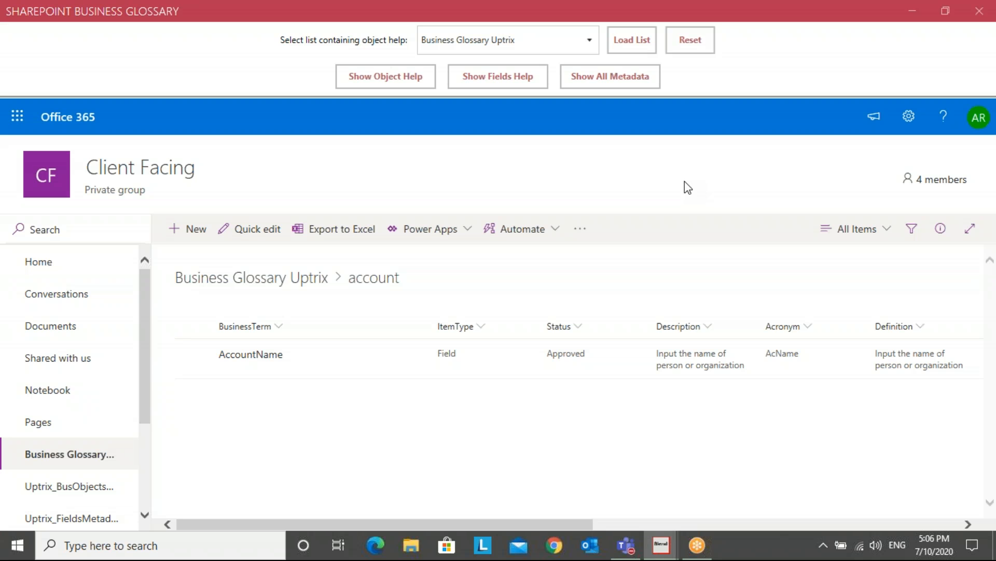
click(582, 83)
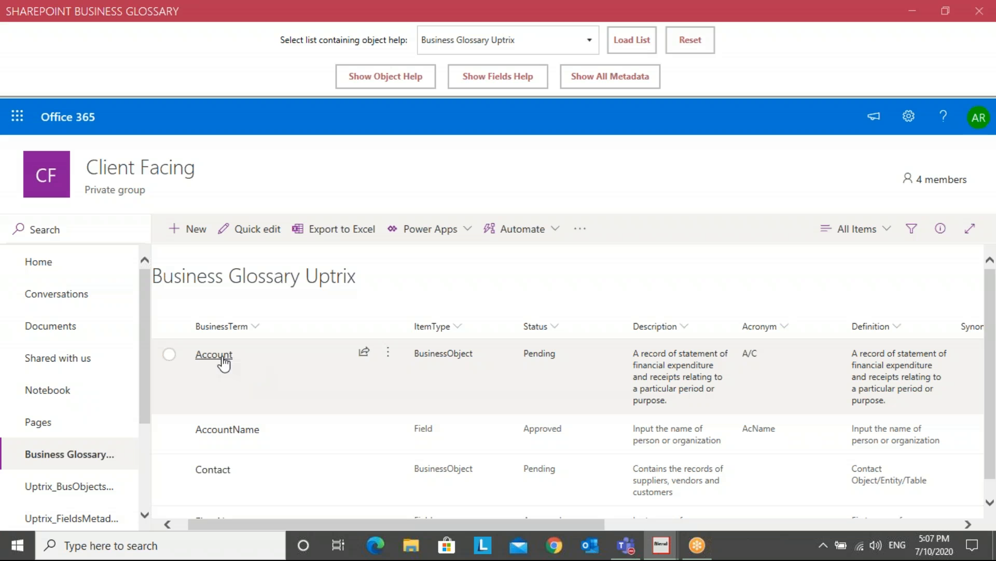
scroll(375, 393, down, 1)
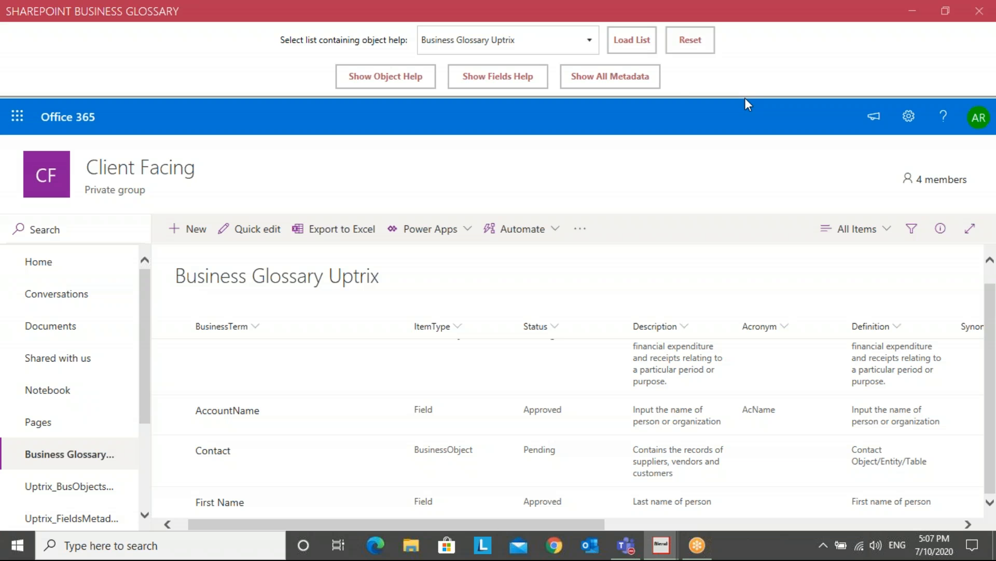
Load Uptrix_BusObjectsMetadata as the list containing object help.
click(590, 40)
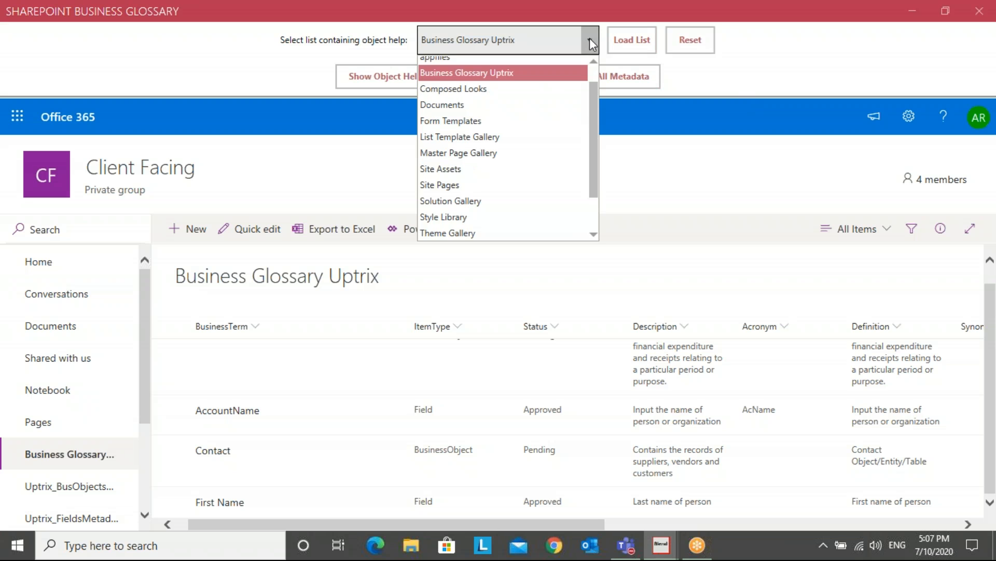
scroll(586, 121, down, 2)
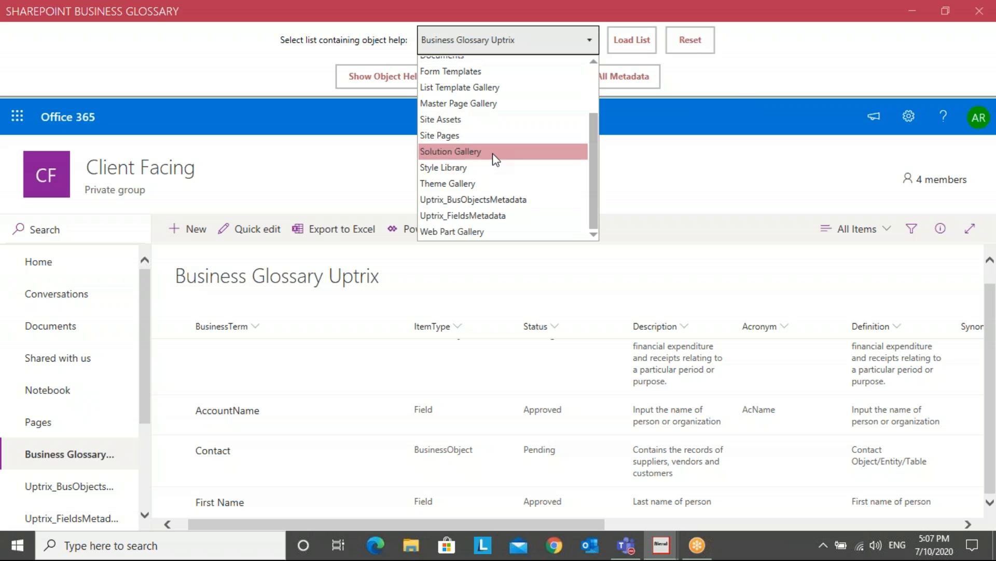
click(525, 202)
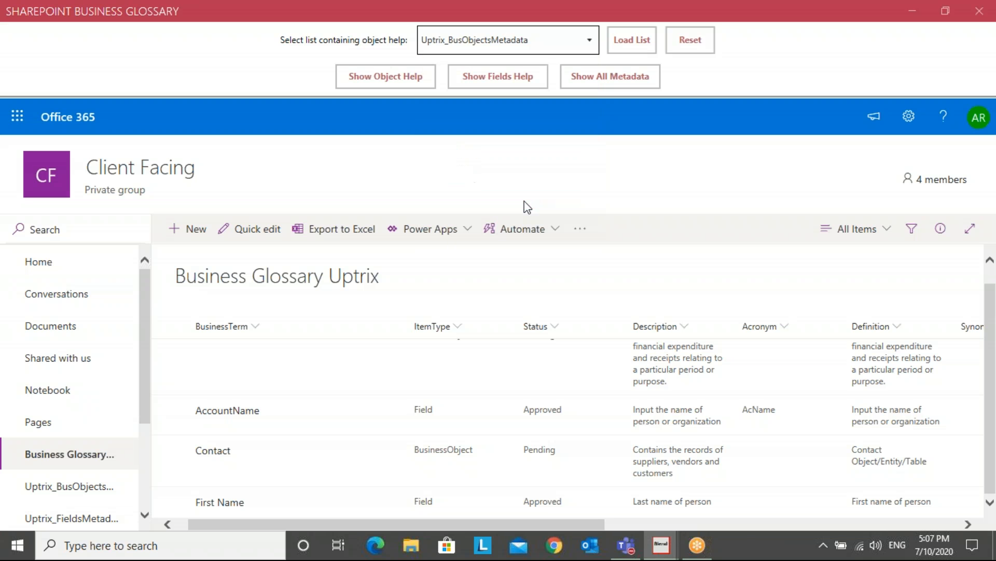
click(630, 41)
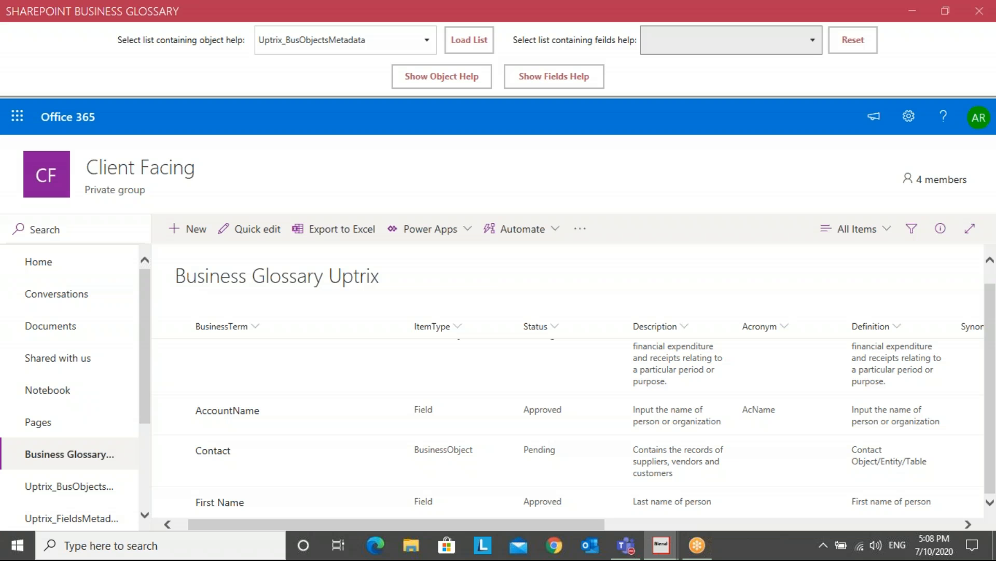
Choose Uptrix_BusObjectsMetadata as the list containing fields help and show the object help for the account.
click(812, 40)
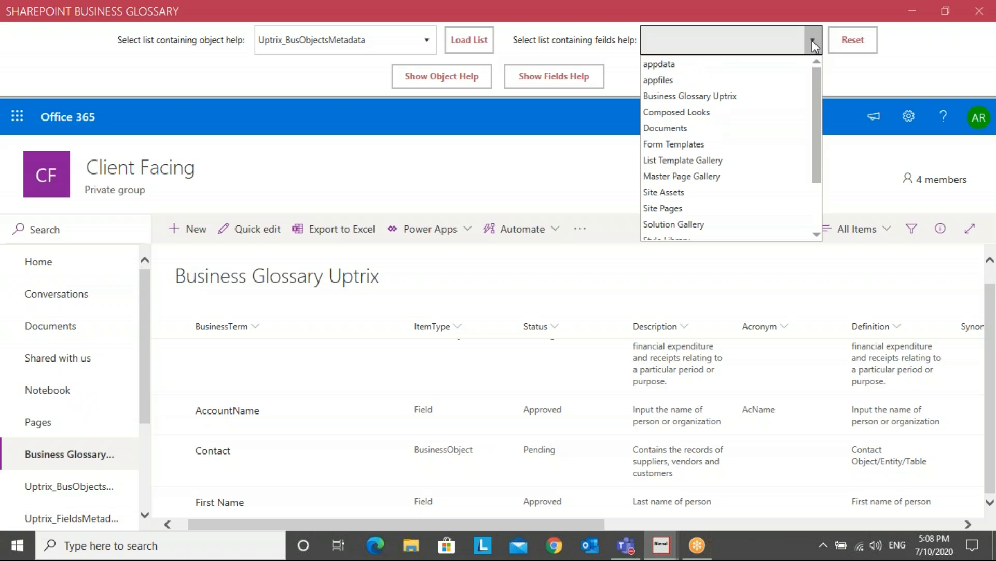
drag(819, 145, 818, 191)
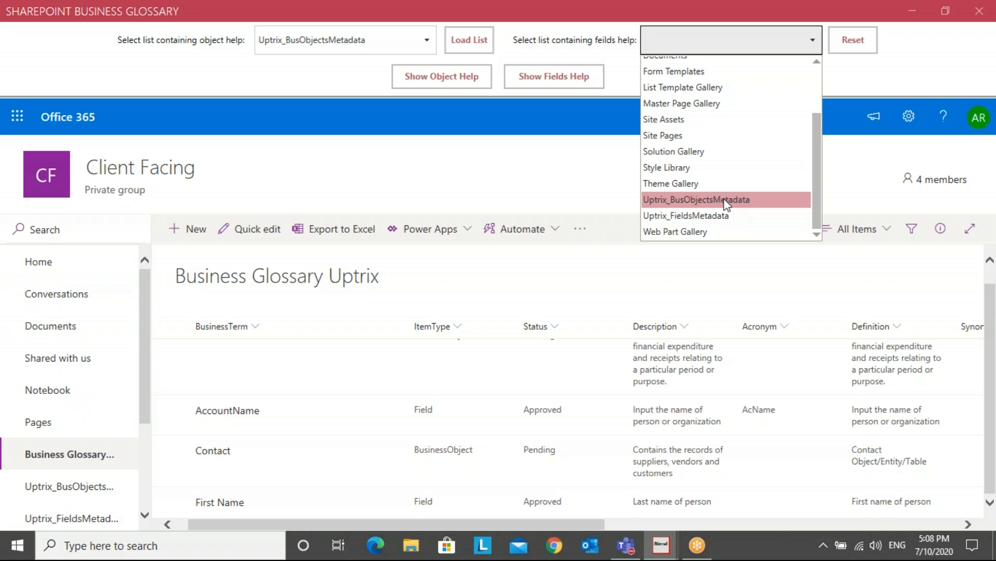
click(697, 199)
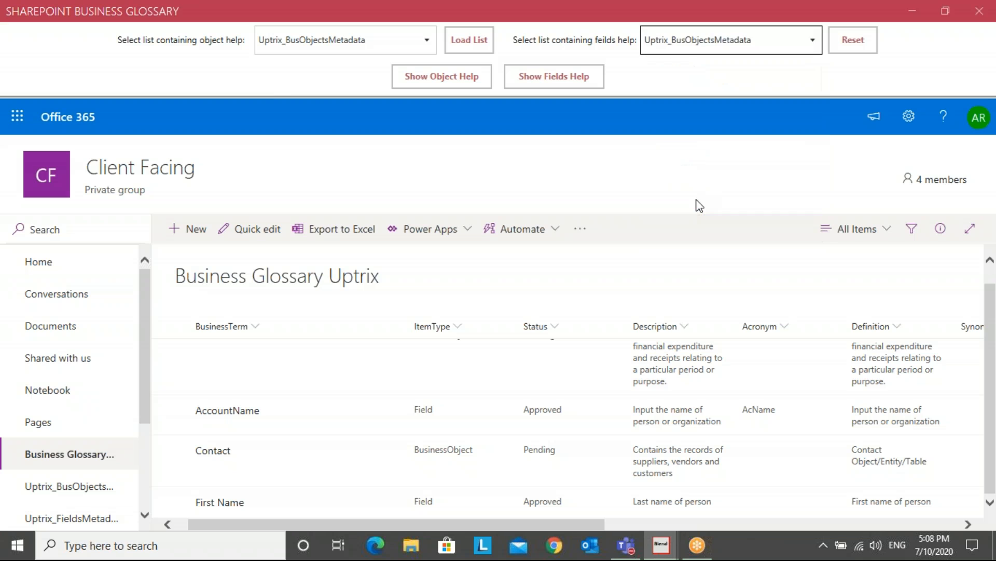
click(427, 82)
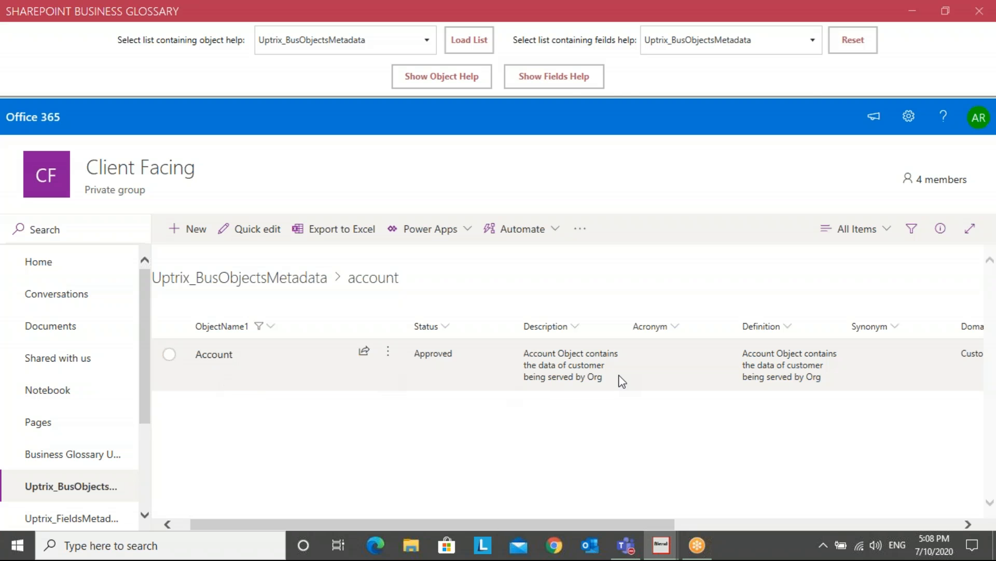
Set the list containing fields help to Uptrix_FieldsMetadata and show the fields help.
click(554, 76)
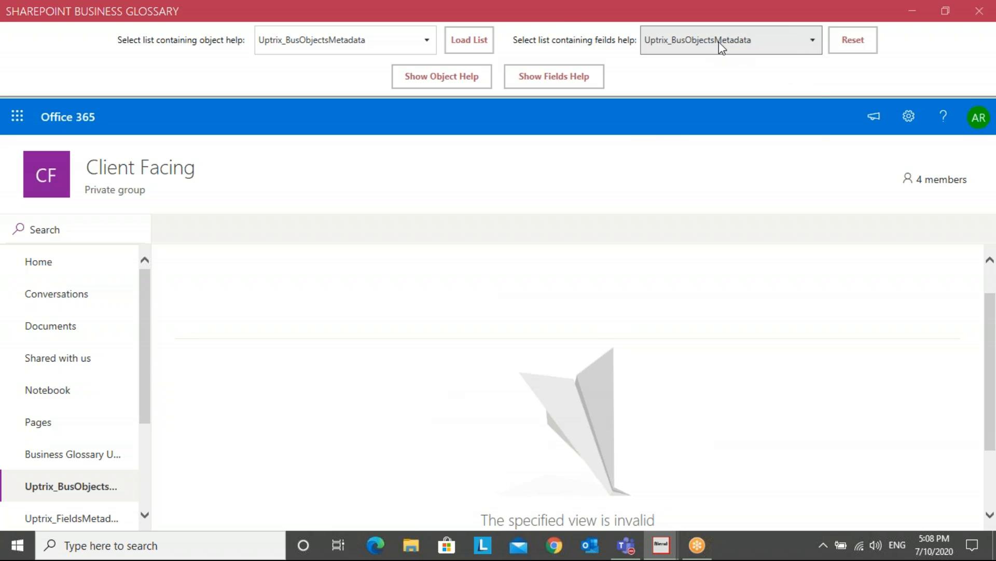
click(811, 42)
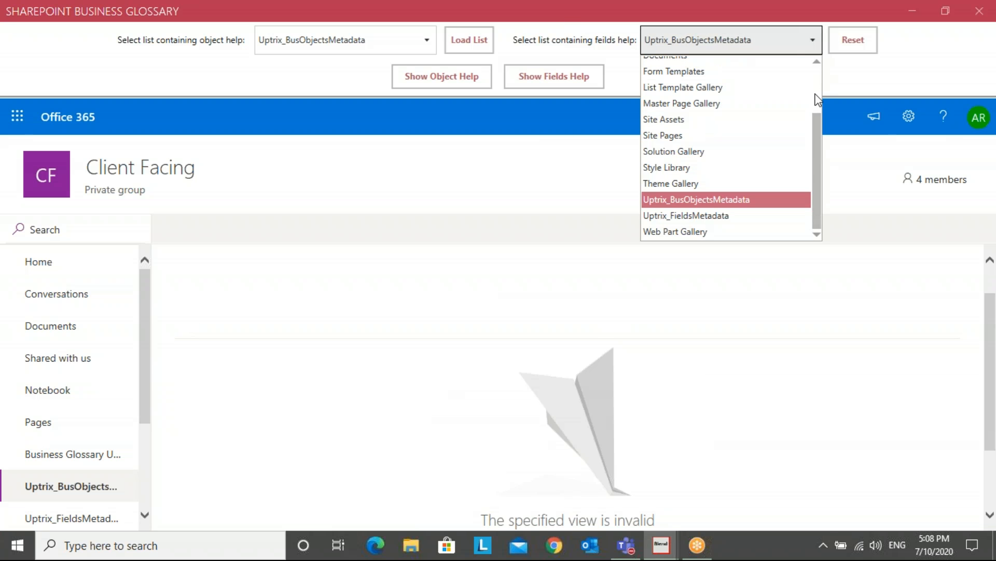
click(728, 215)
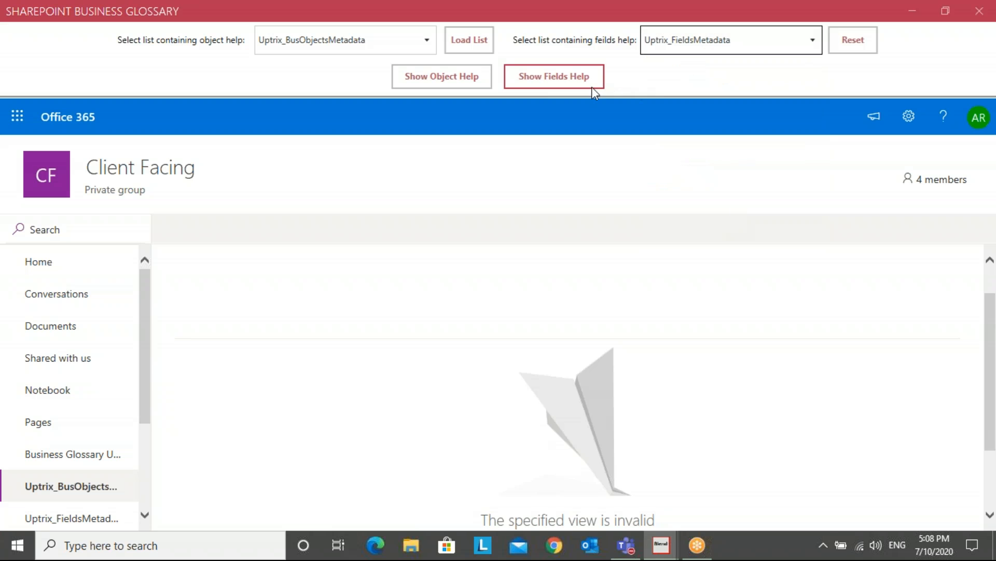
click(557, 75)
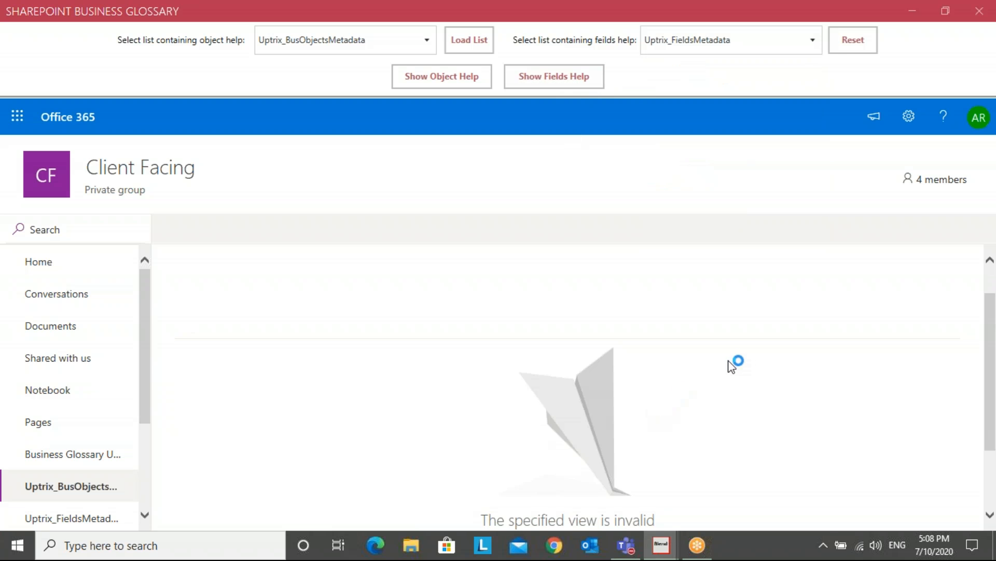